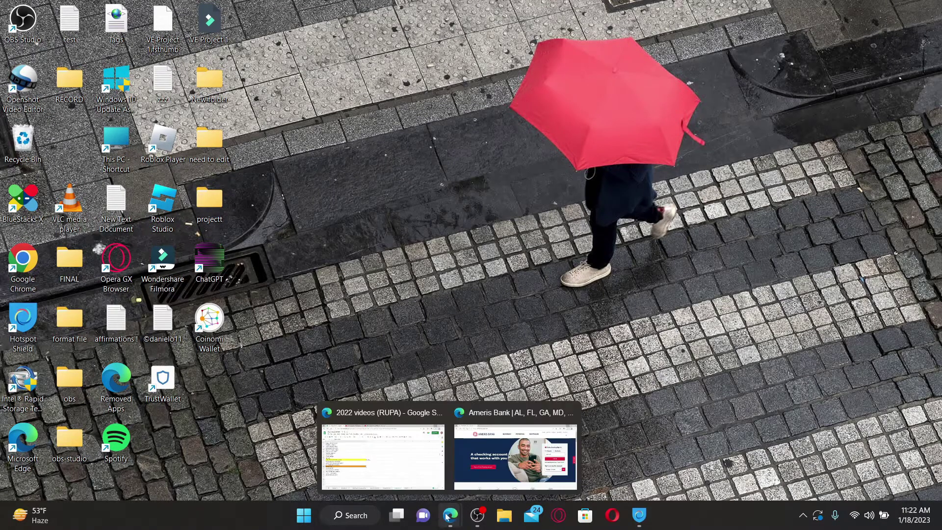
Bring Edge to the front and load openai.com in the address bar
{"action": "left_click", "coordinate": [498, 467]}
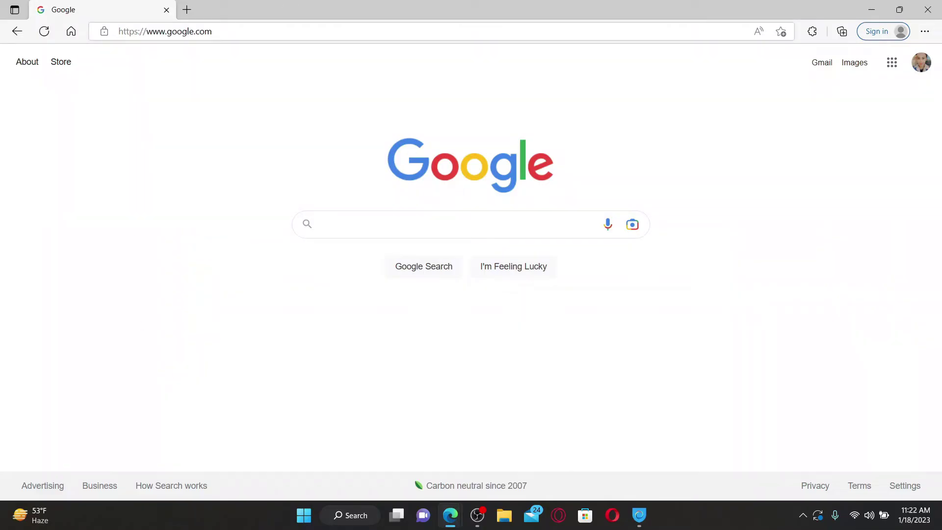
{"action": "left_click", "coordinate": [280, 31]}
{"action": "type", "text": "openai.com"}
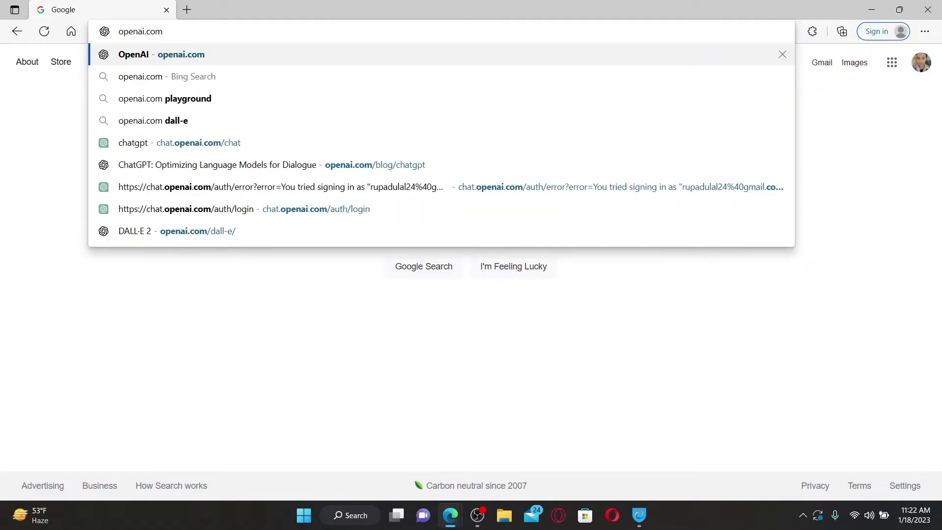
{"action": "key", "text": "Return"}
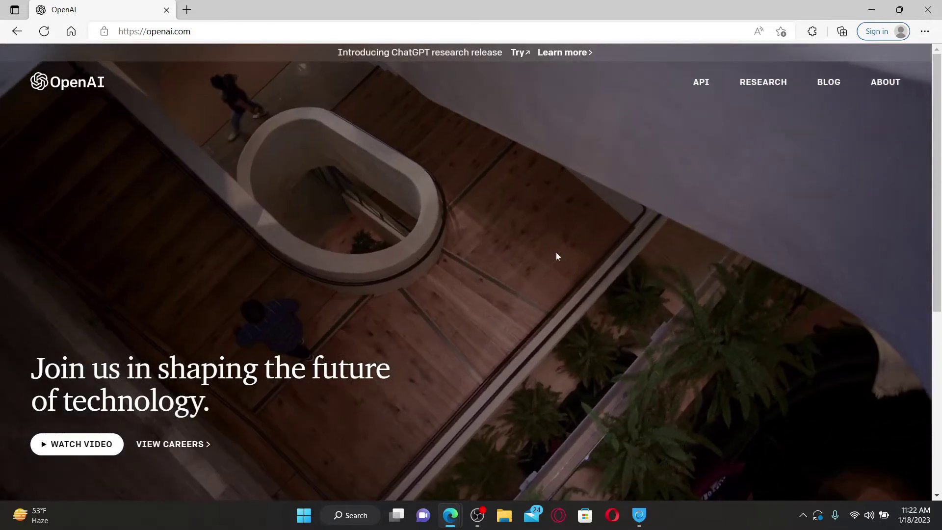
{"action": "scroll", "coordinate": [381, 370], "scroll_direction": "down", "scroll_amount": 5}
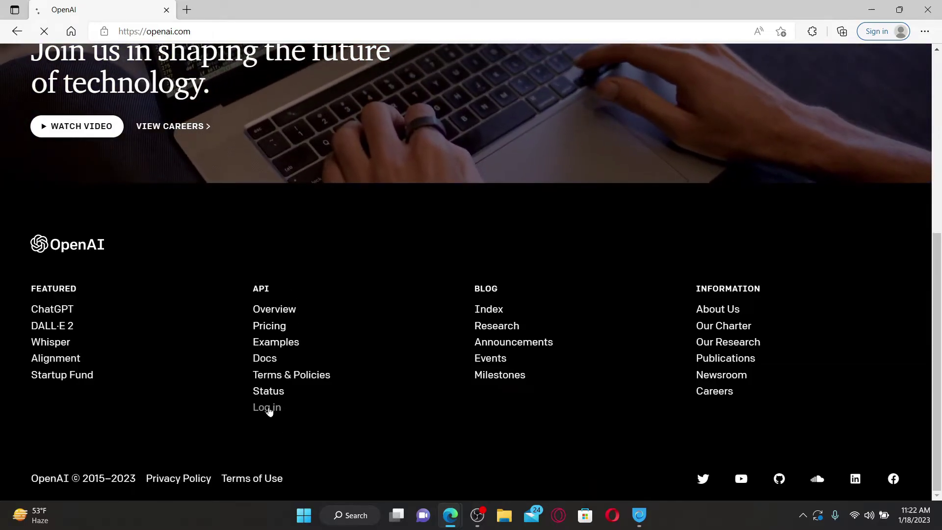
Choose 'Log in' under the API column in the homepage footer
{"action": "left_click", "coordinate": [268, 409]}
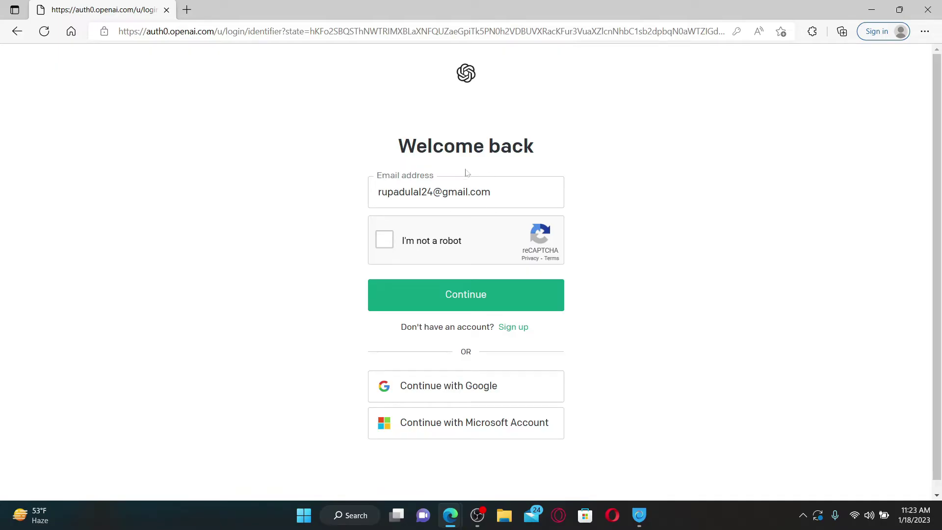
Tick the 'I'm not a robot' reCAPTCHA, submit the pre-filled email, and dismiss saved-password suggestions
{"action": "left_click", "coordinate": [466, 190]}
{"action": "left_click", "coordinate": [421, 213]}
{"action": "left_click", "coordinate": [385, 240]}
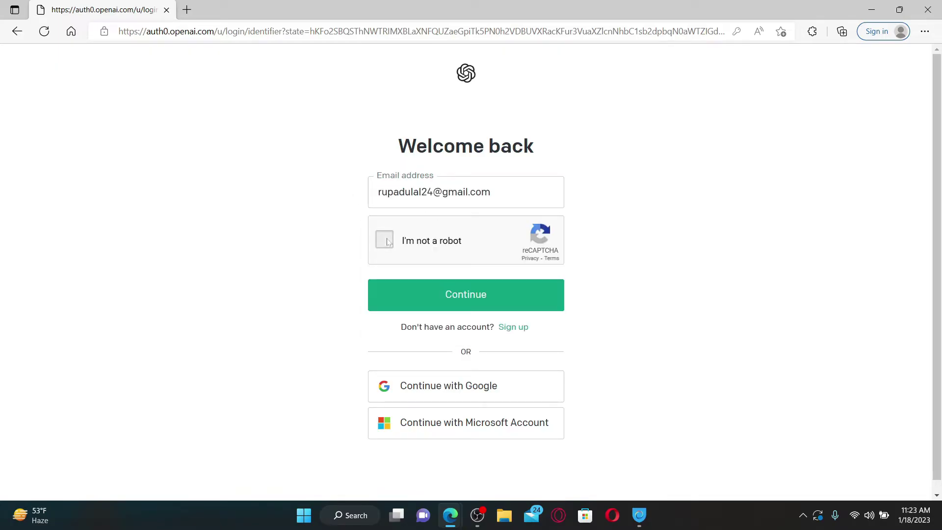
{"action": "left_click", "coordinate": [496, 298]}
{"action": "left_click", "coordinate": [322, 276]}
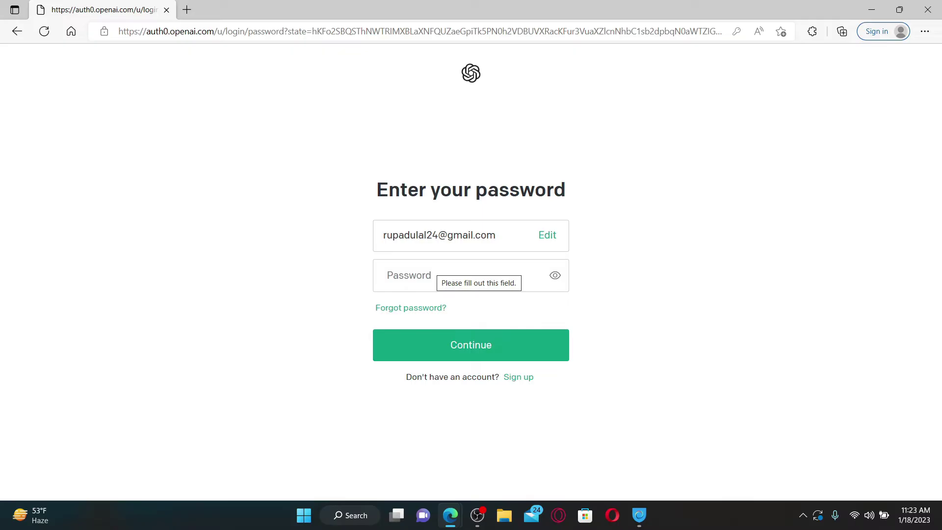
Paste the account password into the Password field and submit it
{"action": "key", "text": "ctrl+v"}
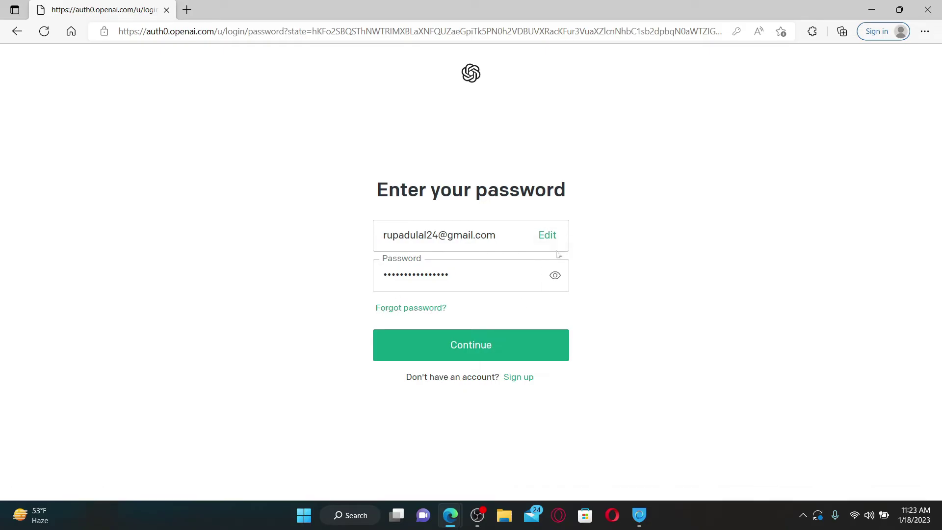
{"action": "left_click", "coordinate": [486, 345]}
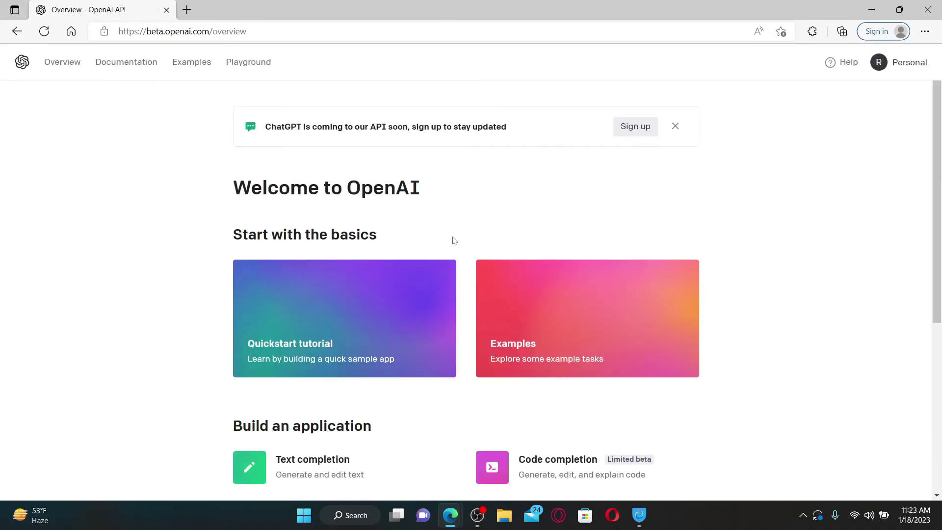
{"action": "scroll", "coordinate": [447, 196], "scroll_direction": "down", "scroll_amount": 3}
{"action": "scroll", "coordinate": [447, 195], "scroll_direction": "up", "scroll_amount": 3}
Show the desktop with Win+D once the beta.openai.com overview page has loaded
{"action": "key", "text": "super+d"}
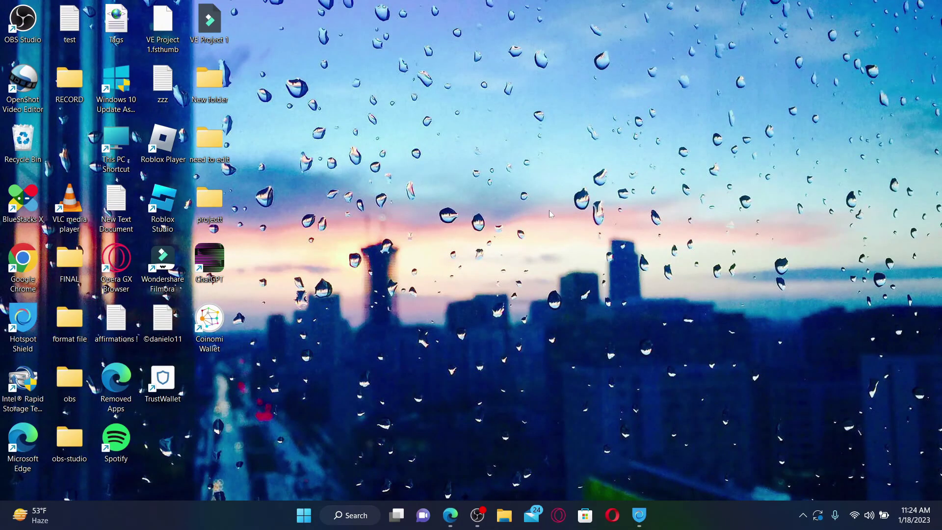